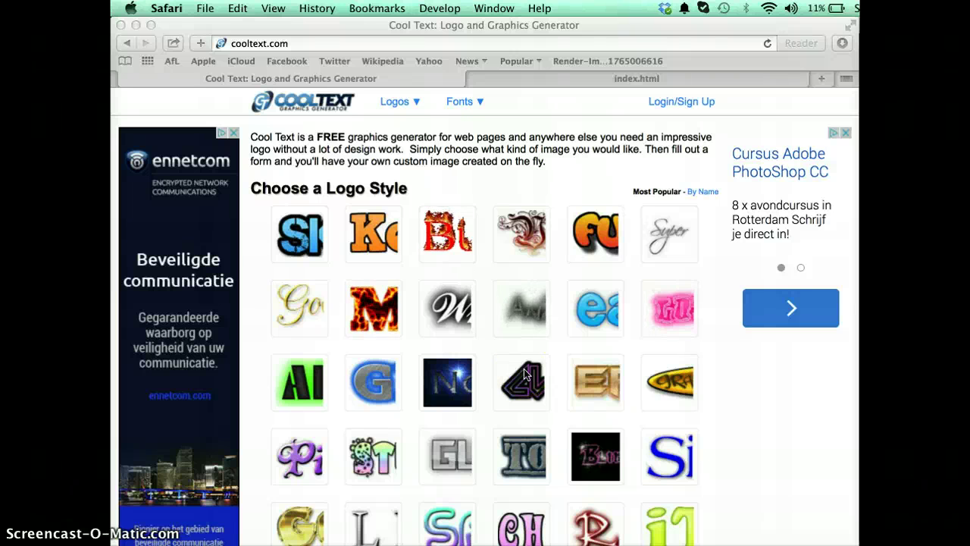
- Browse the logo style thumbnails and open the Spring style's Design Your Logo page
click(565, 187)
click(459, 164)
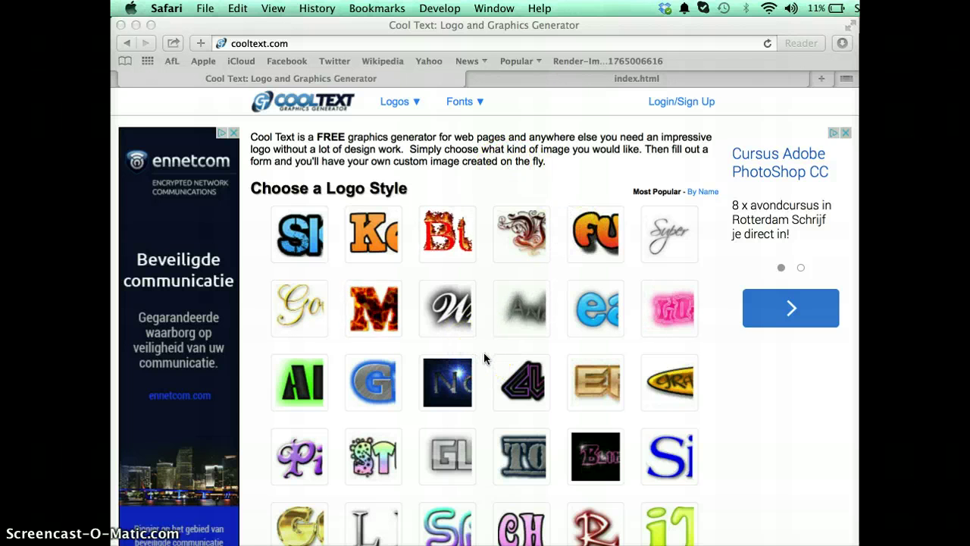
drag(464, 381, 470, 432)
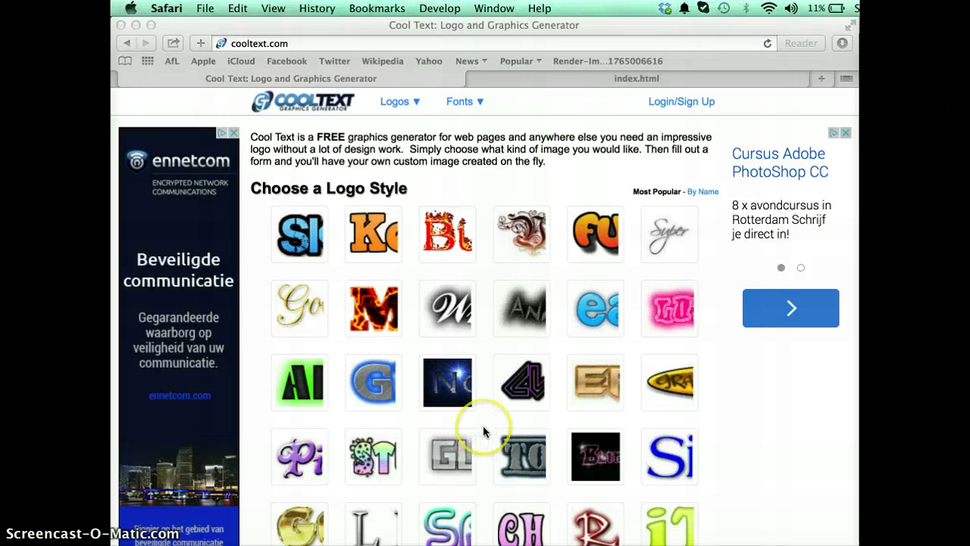
scroll(483, 428, down, 5)
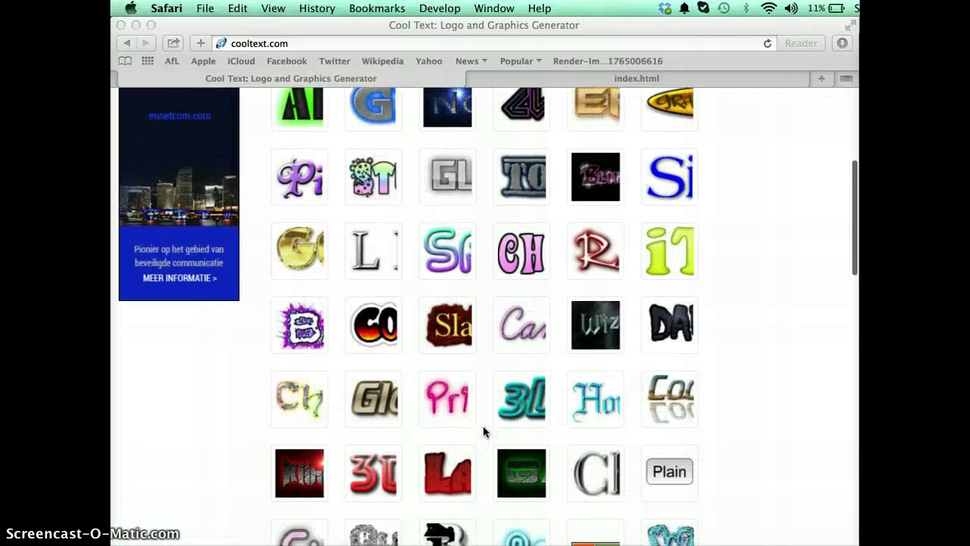
scroll(483, 425, down, 7)
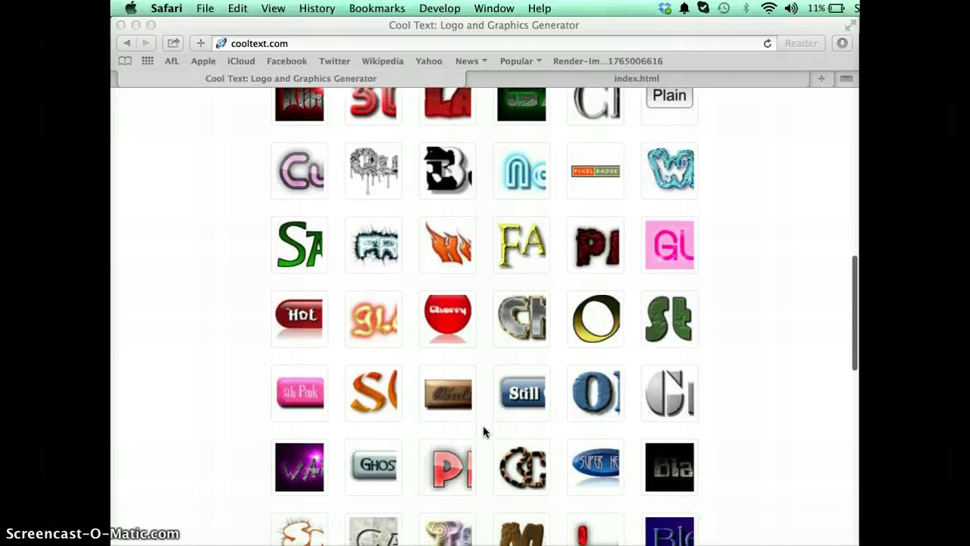
scroll(483, 426, down, 6)
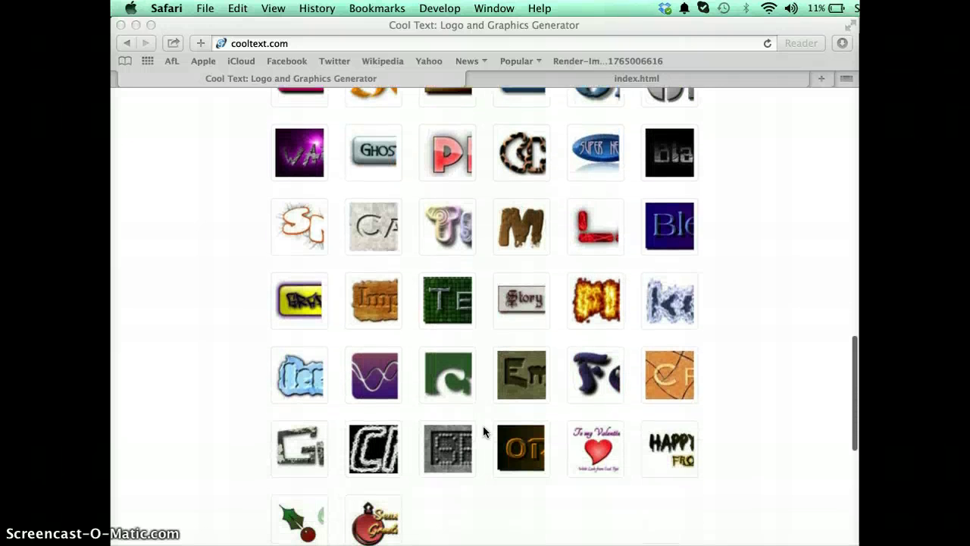
scroll(483, 431, up, 6)
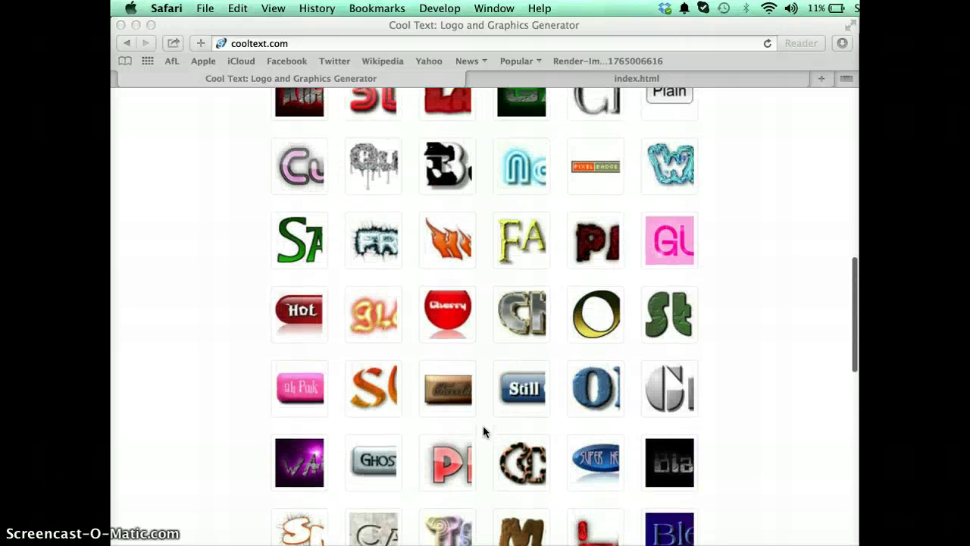
scroll(483, 431, up, 3)
scroll(505, 303, up, 2)
scroll(508, 309, up, 2)
click(445, 243)
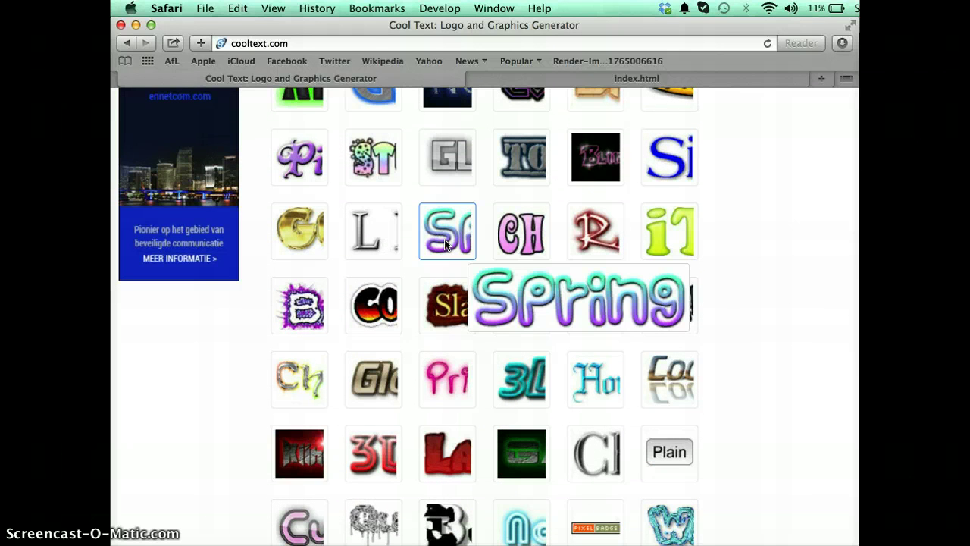
click(445, 245)
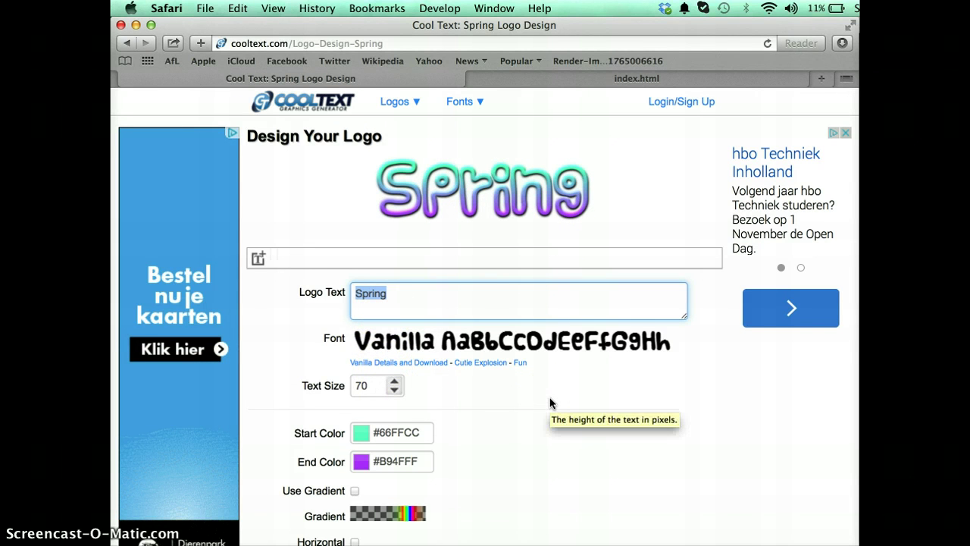
- Change the logo text from 'Spring' to 'Home' and lower the text size from 70 to 50
click(433, 300)
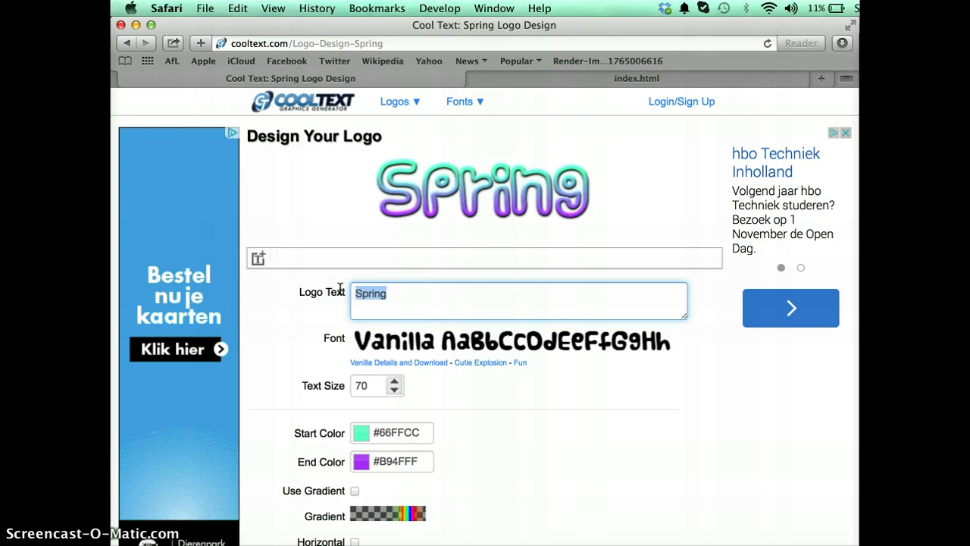
text(Home)
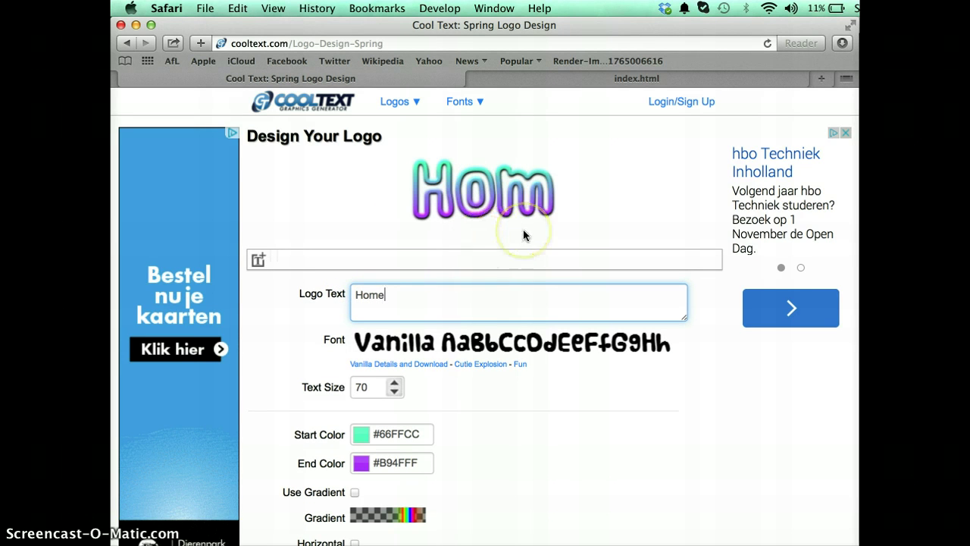
click(395, 392)
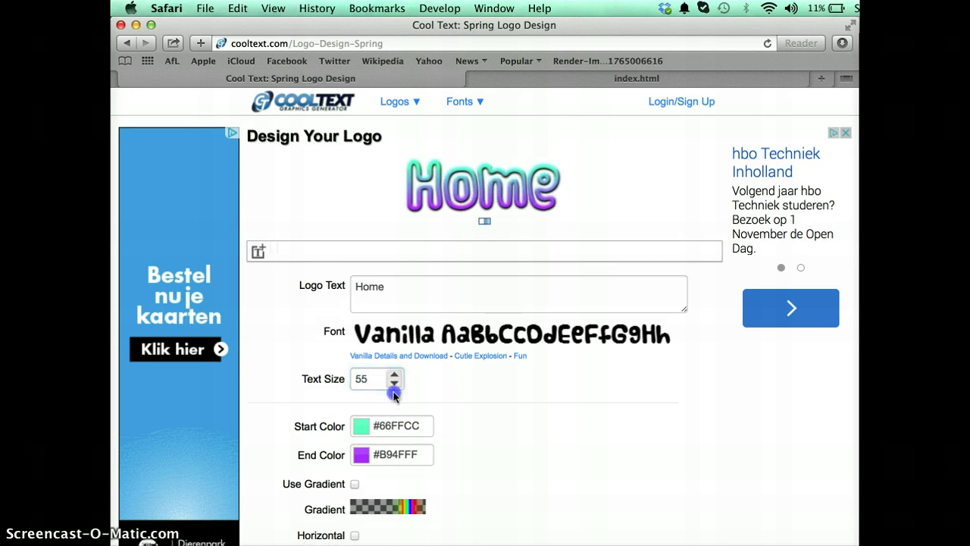
click(395, 387)
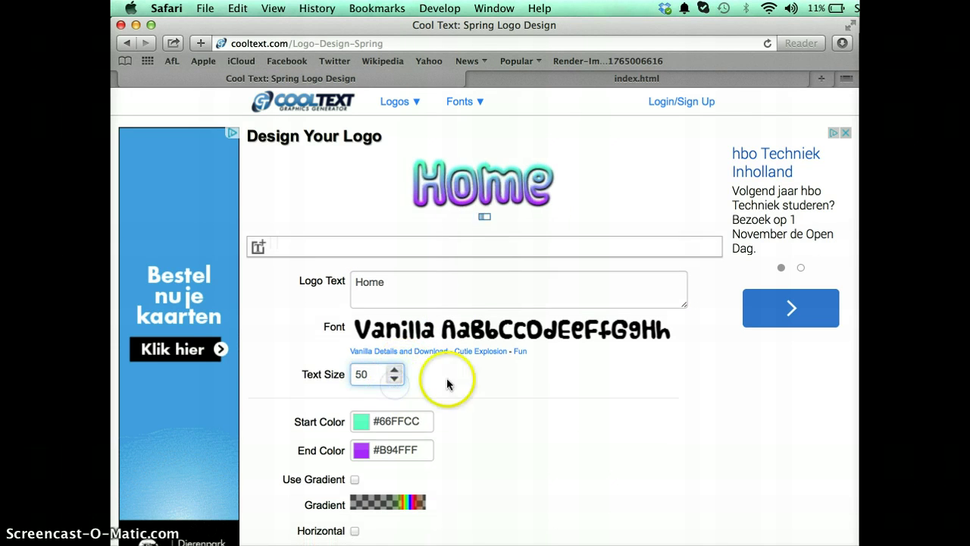
- Set the logo's start colour to pink-red #F0246B
scroll(522, 407, down, 2)
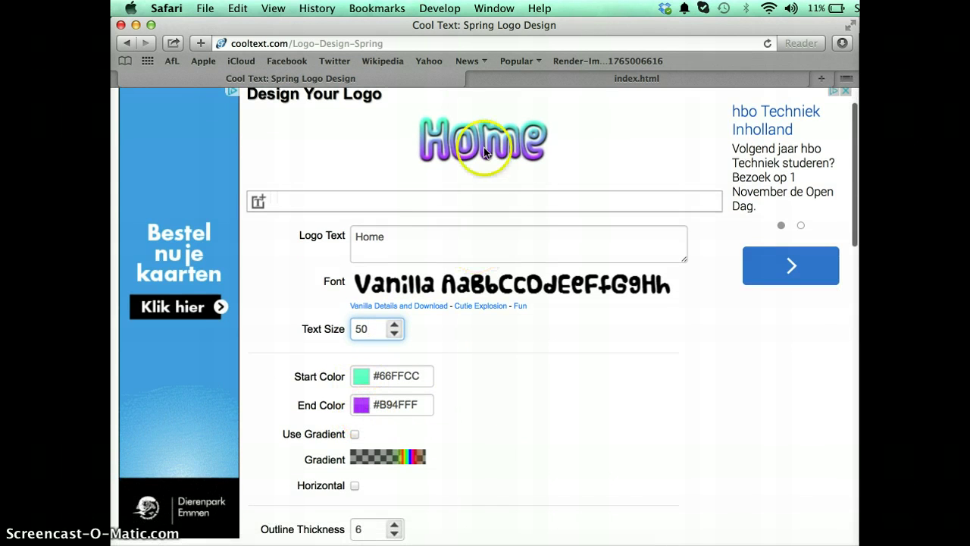
click(360, 379)
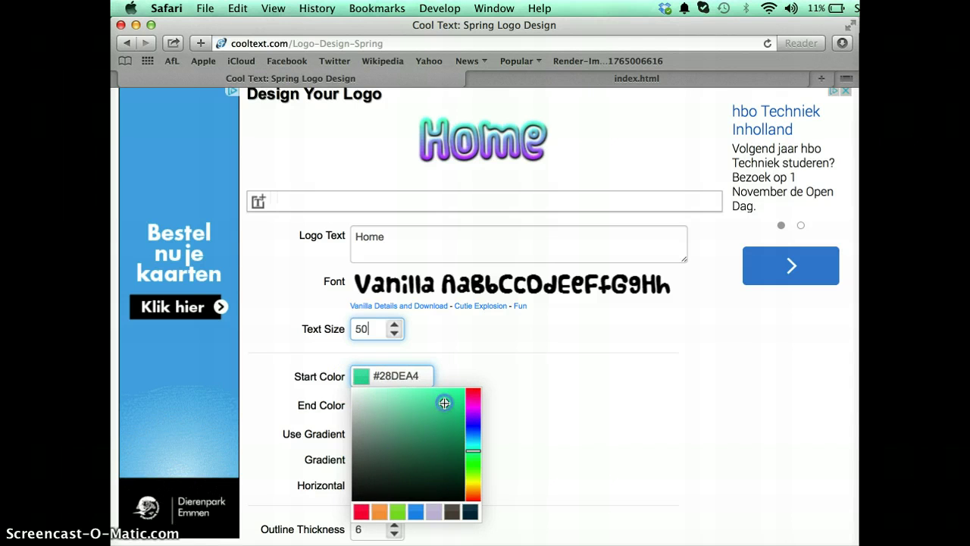
mouse_move(474, 450)
mouse_down()
mouse_move(475, 488)
mouse_move(482, 404)
mouse_move(444, 404)
mouse_move(448, 396)
mouse_up()
click(486, 379)
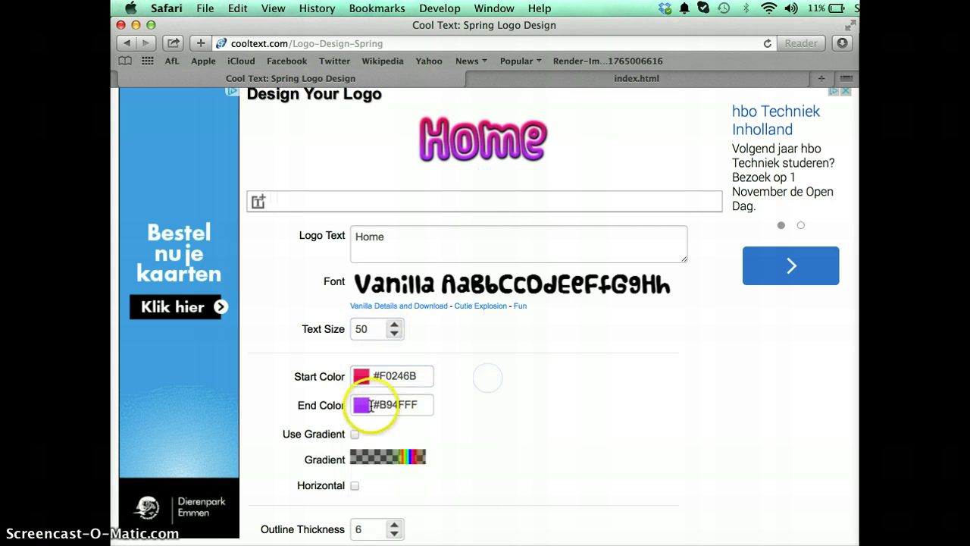
- Set the logo's end colour to deep yellow #EBEB0E
click(362, 406)
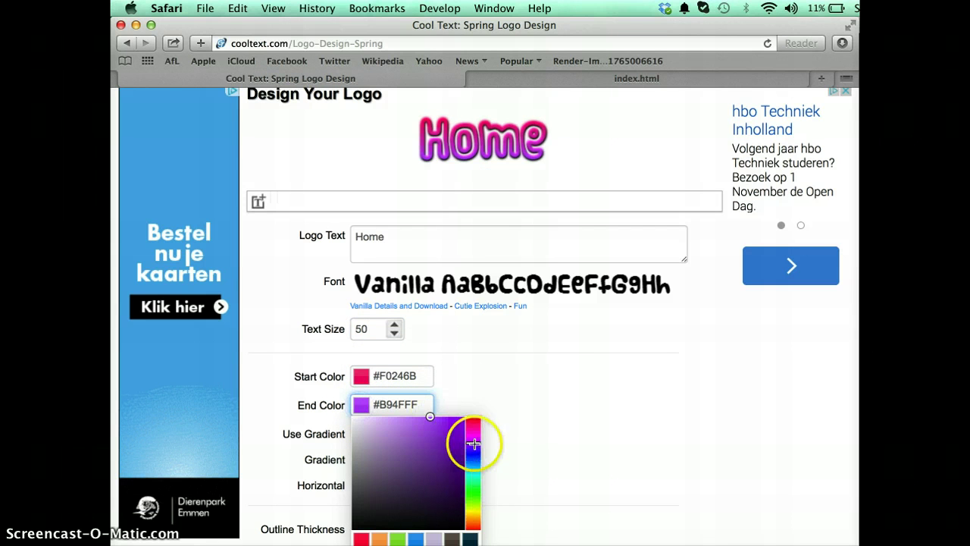
drag(474, 444, 473, 512)
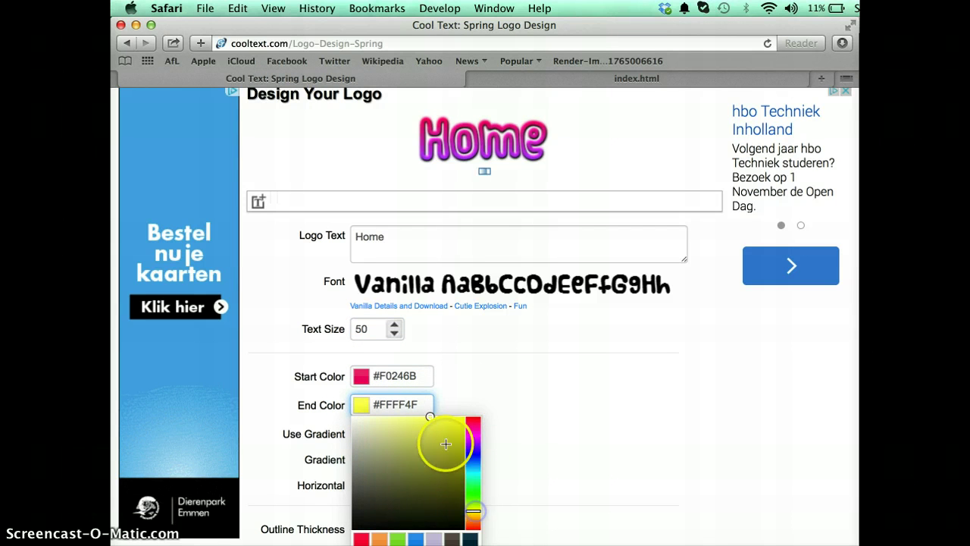
drag(446, 429, 459, 426)
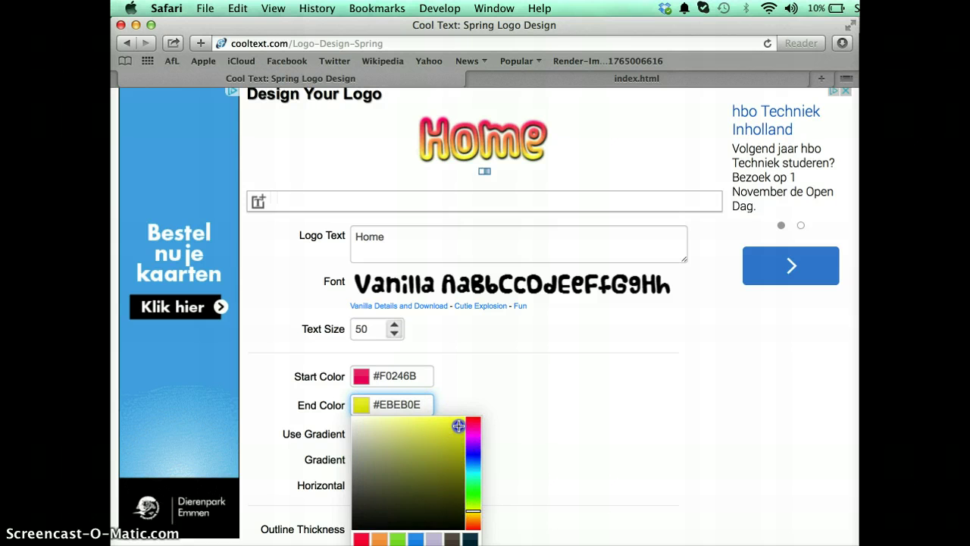
click(607, 385)
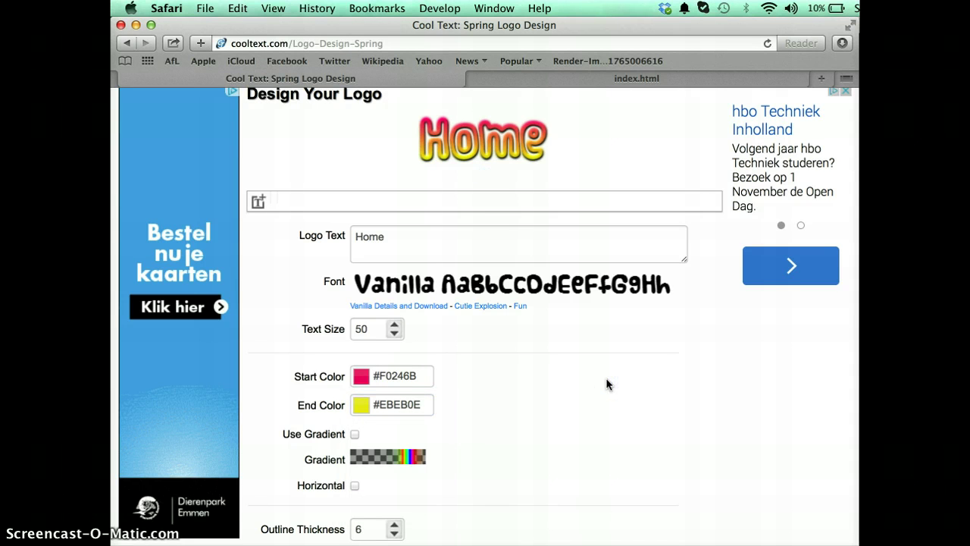
- Make the Home gradient horizontal and raise Outline Thickness from 6 to 8
scroll(520, 414, down, 2)
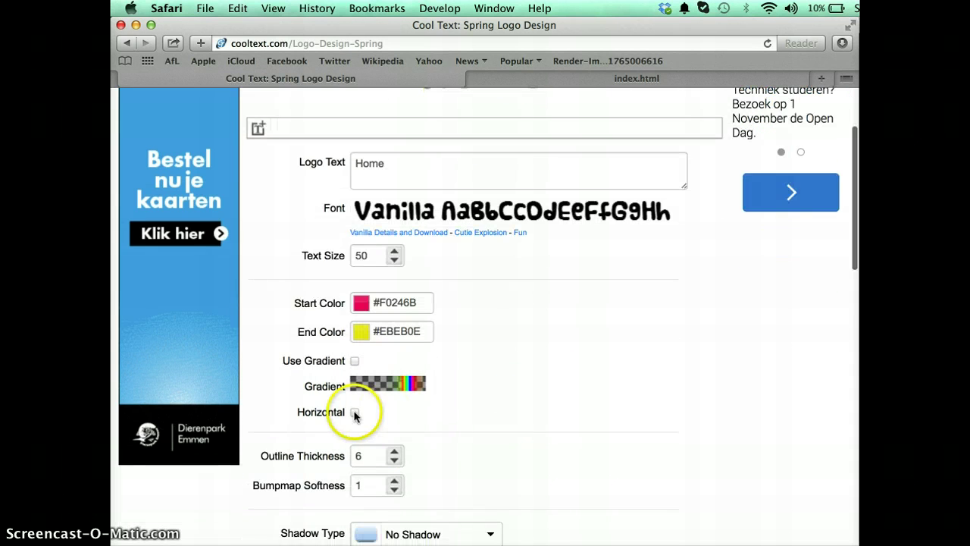
scroll(539, 358, up, 2)
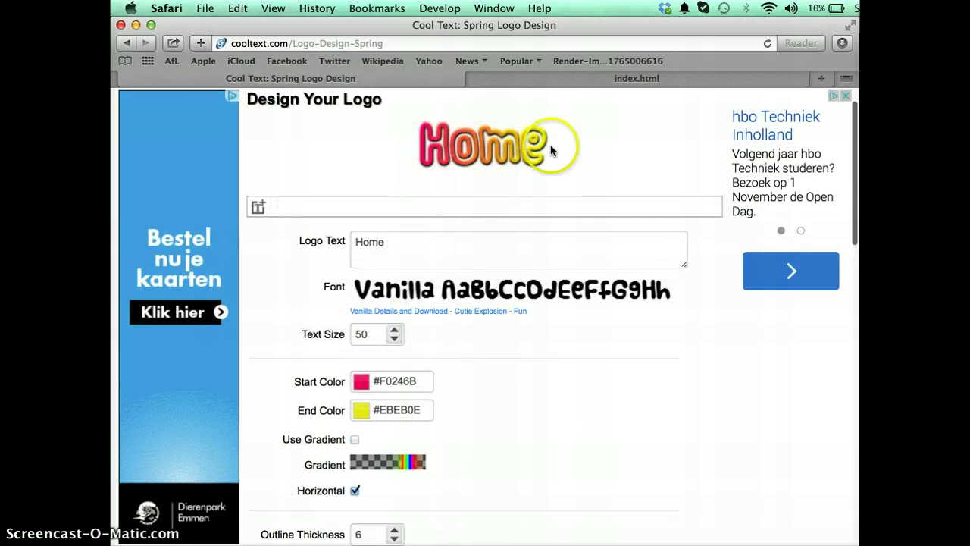
scroll(593, 447, down, 2)
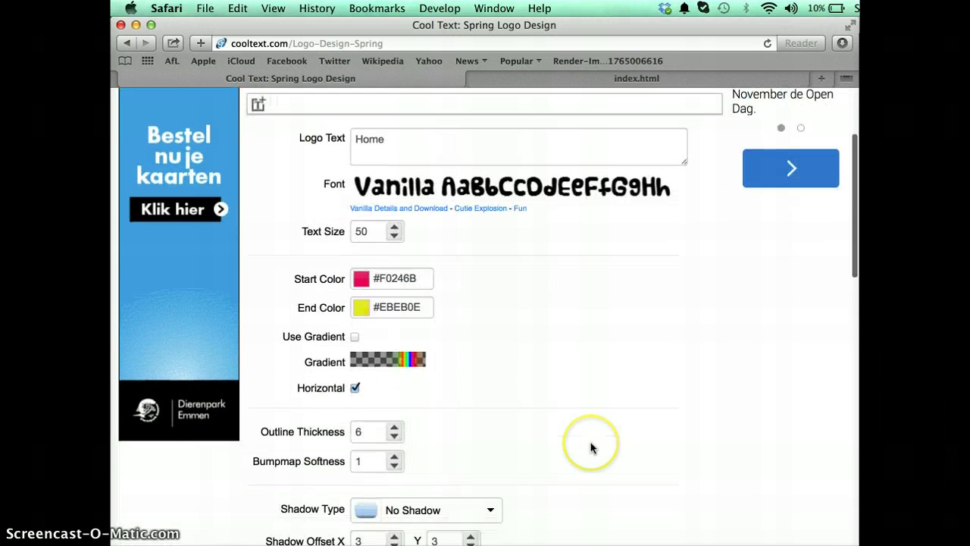
click(394, 426)
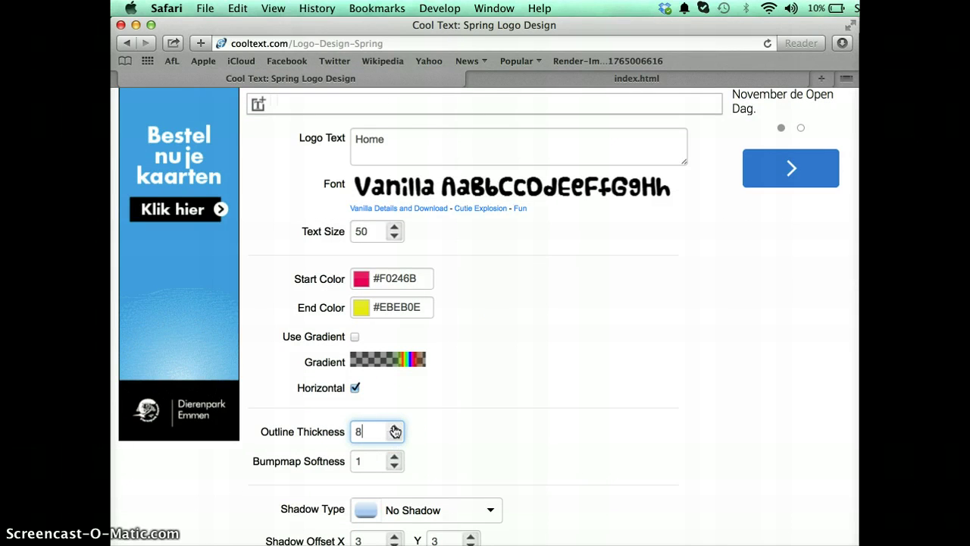
scroll(548, 310, up, 4)
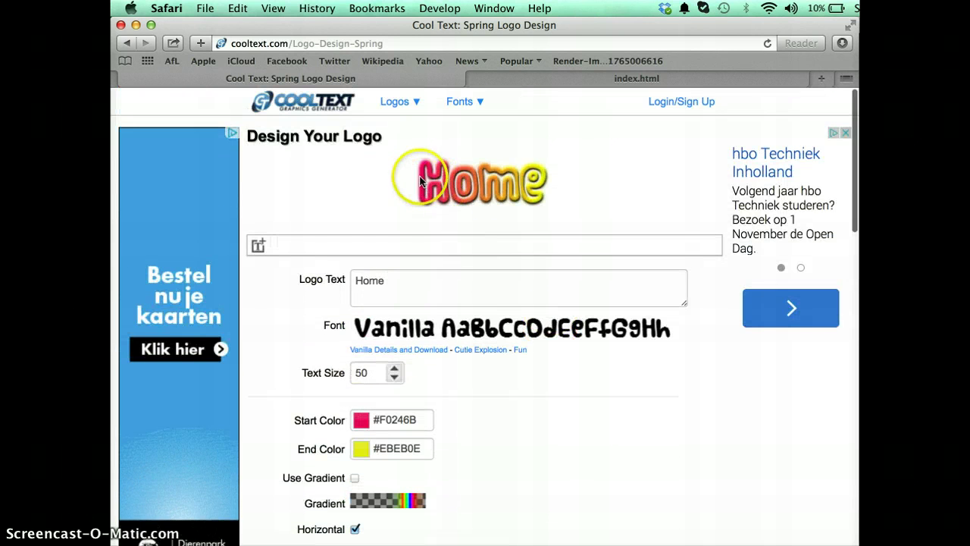
scroll(497, 449, down, 4)
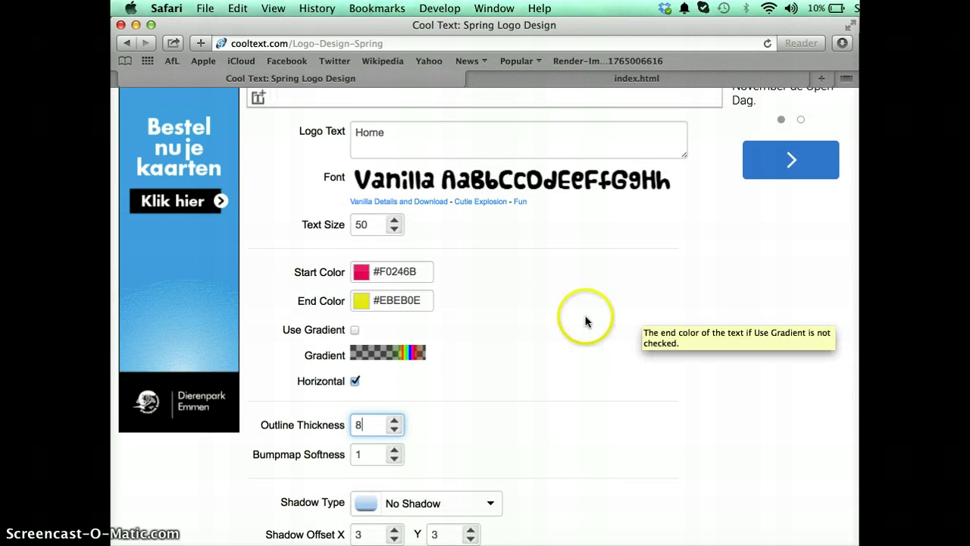
scroll(585, 322, down, 2)
scroll(586, 321, down, 2)
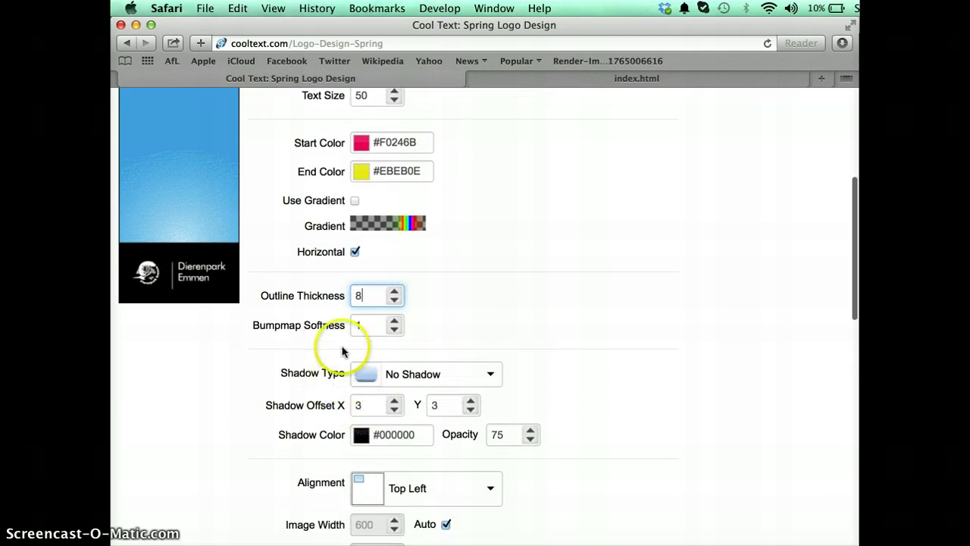
scroll(581, 342, down, 2)
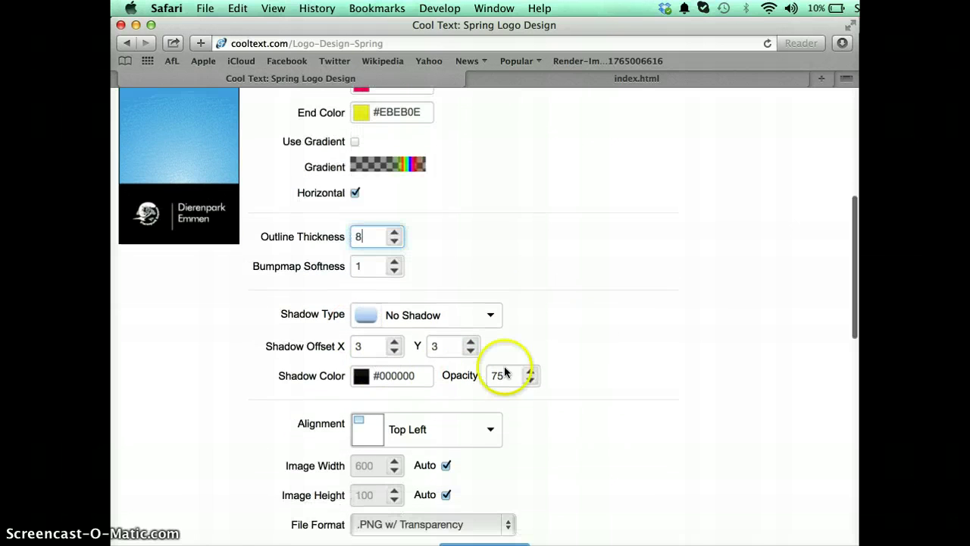
scroll(653, 405, down, 3)
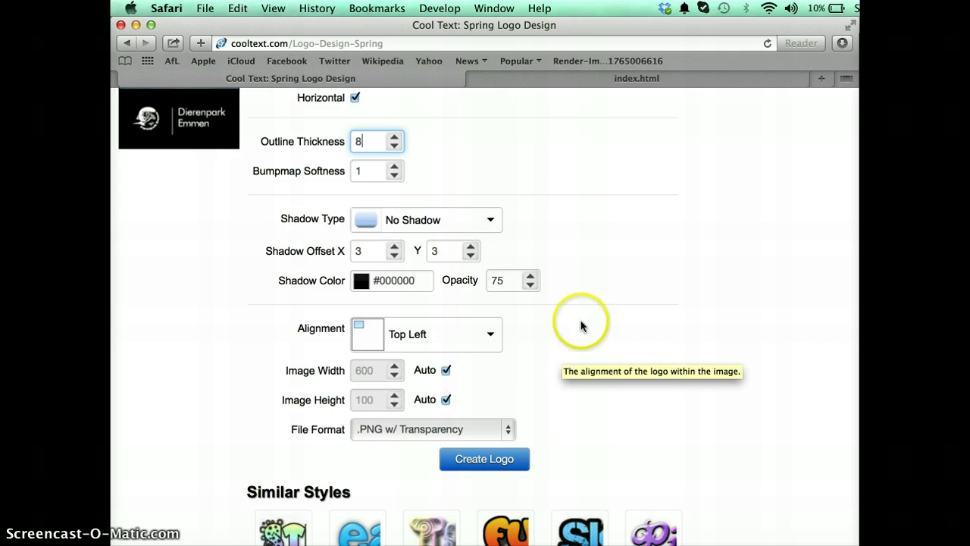
scroll(637, 197, up, 2)
scroll(637, 197, up, 10)
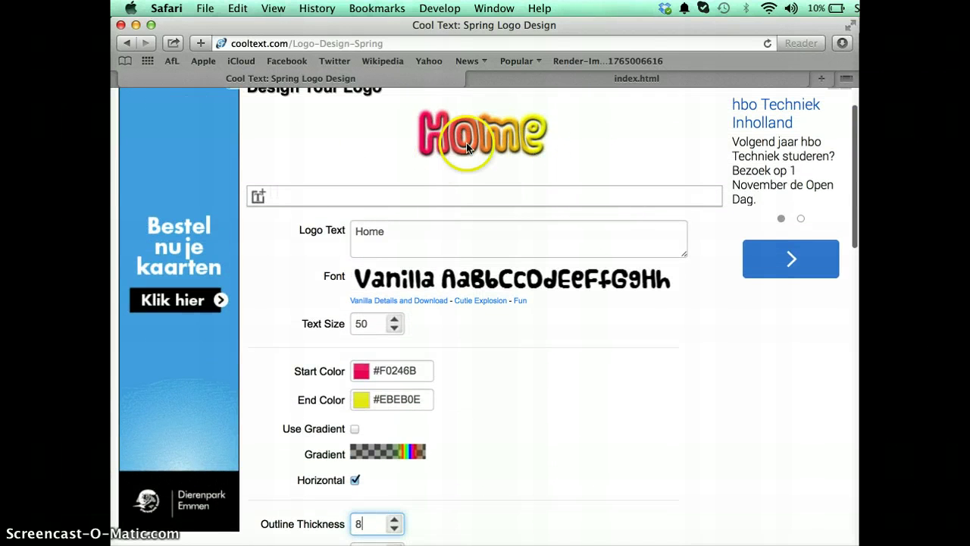
- Uncheck Auto for Image Width and change the width from 600 to 300
scroll(535, 419, down, 10)
scroll(535, 416, up, 7)
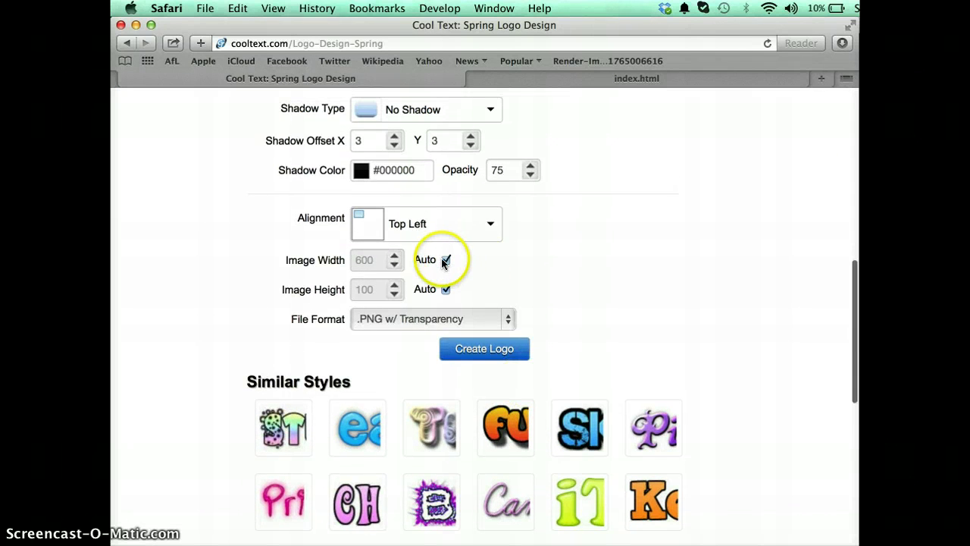
click(447, 261)
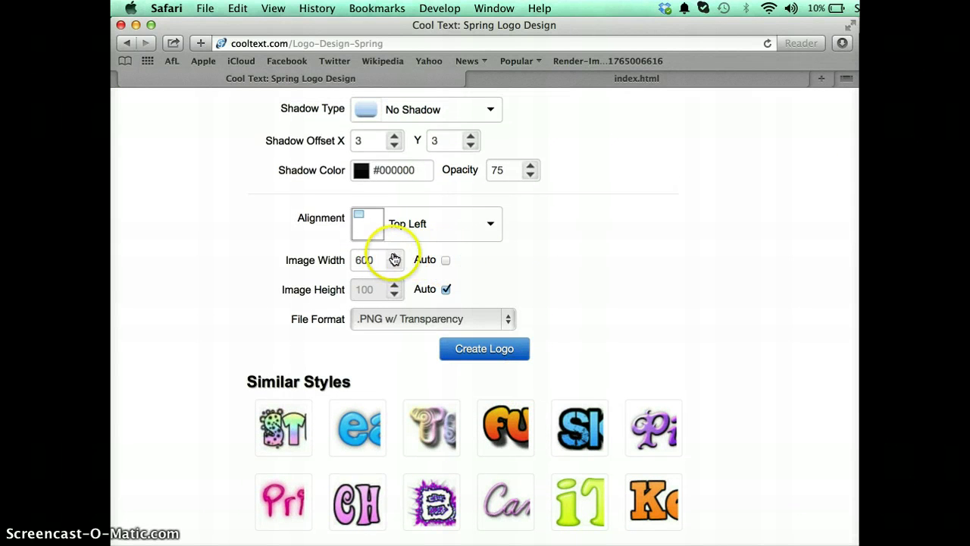
scroll(376, 262, up, 1)
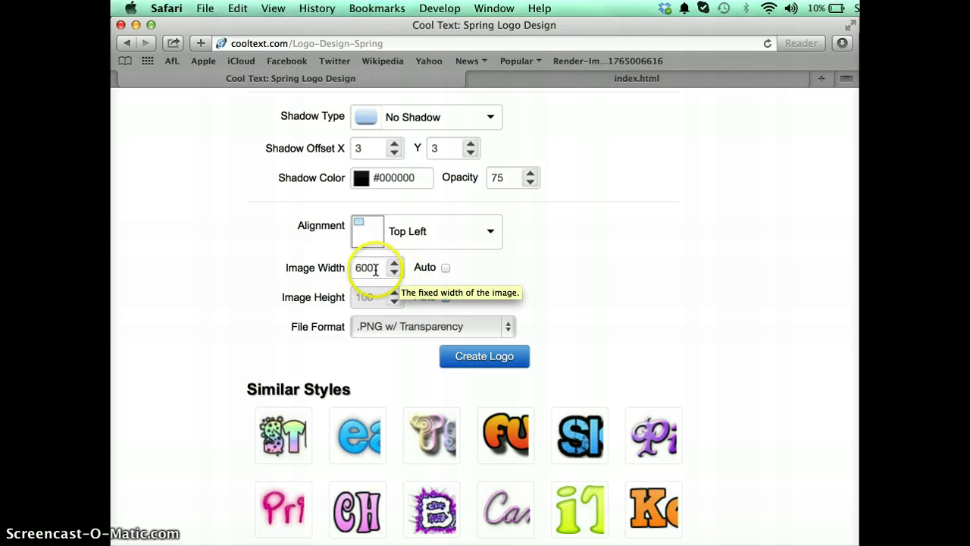
drag(375, 264, 339, 266)
text(3)
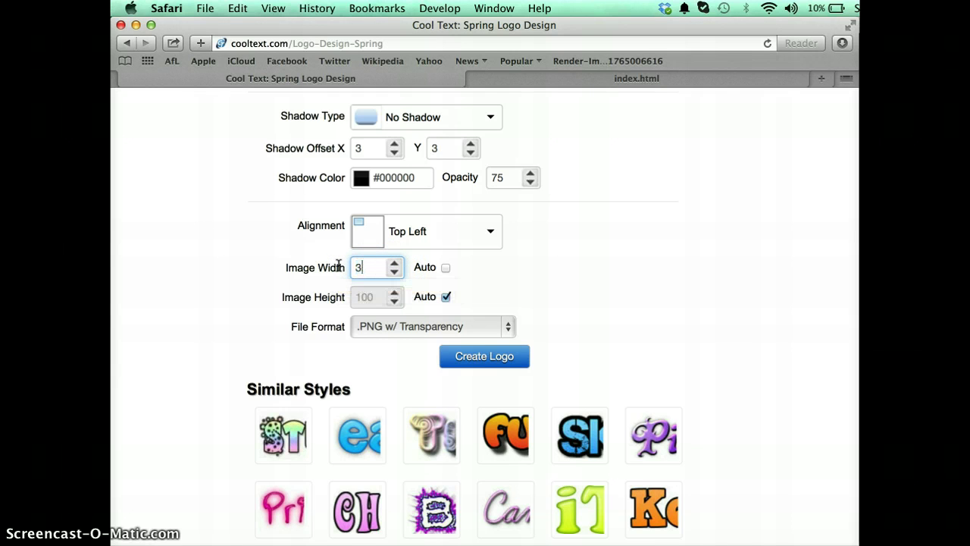
click(594, 274)
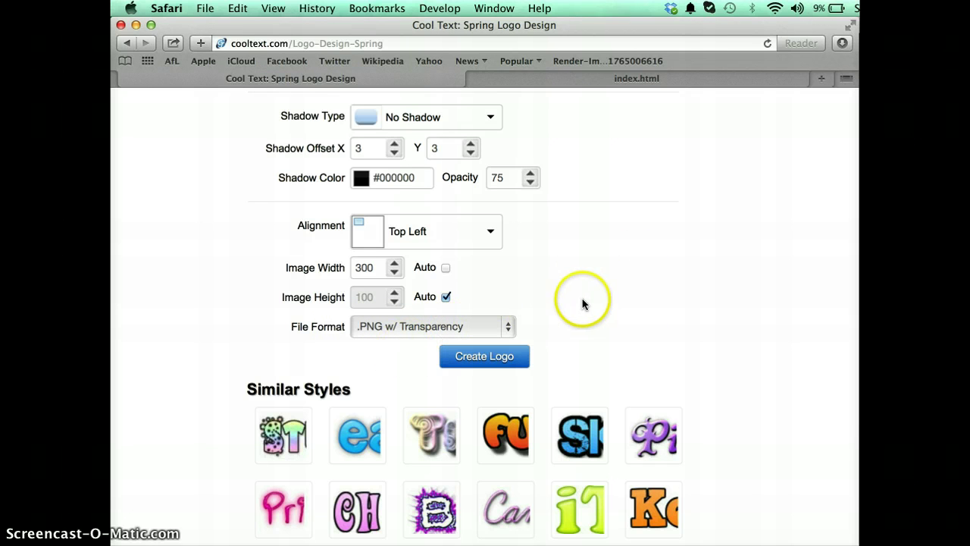
- Create the Home logo and save it as home.png in IMAGES, overwriting the old file
click(486, 356)
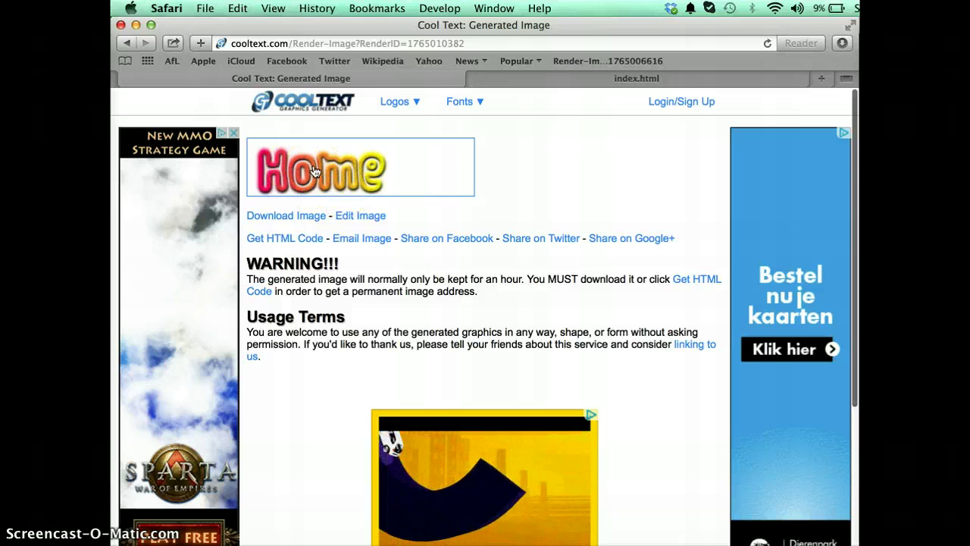
right_click(314, 169)
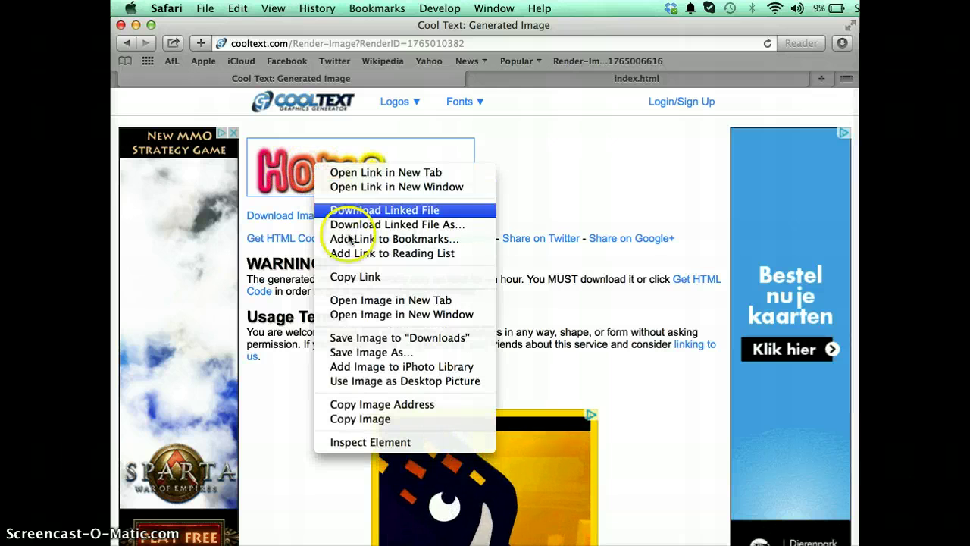
click(371, 352)
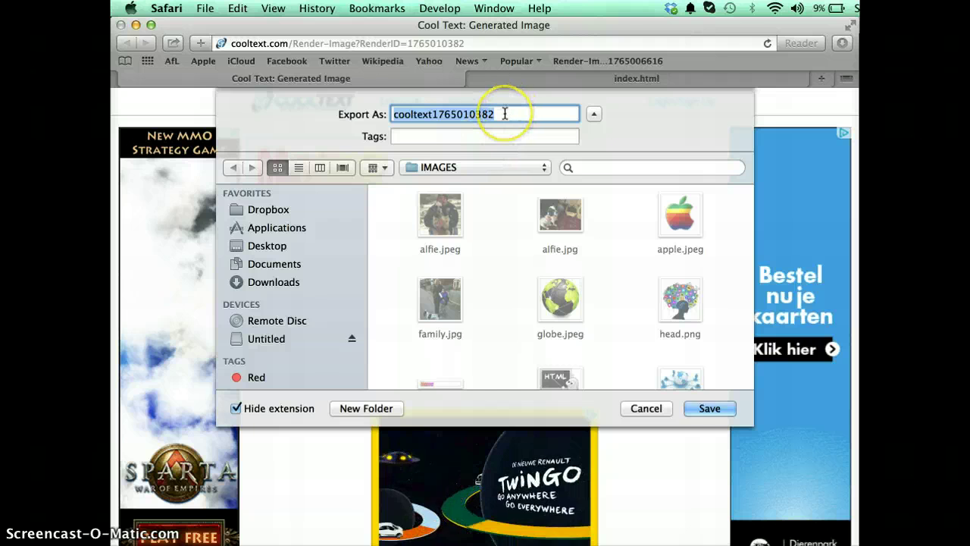
text(home.png)
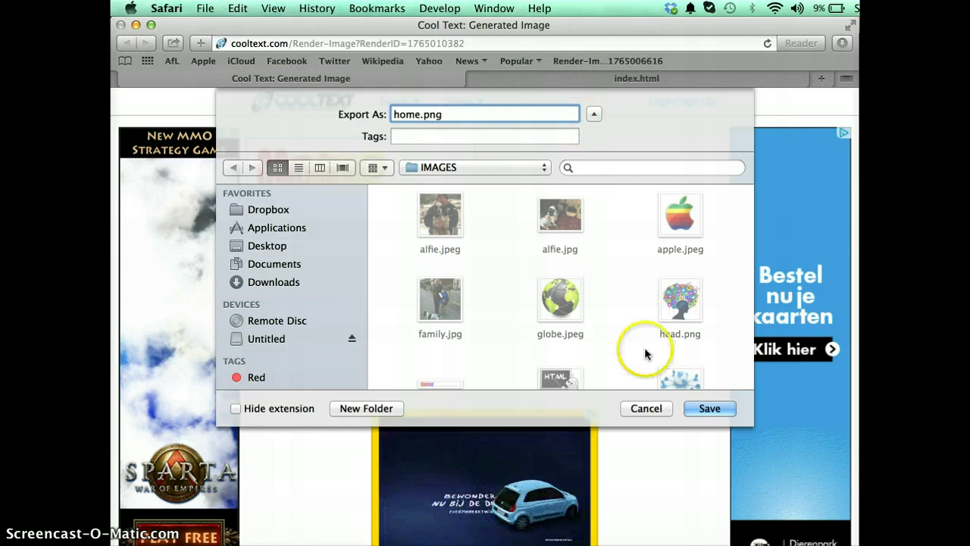
click(699, 407)
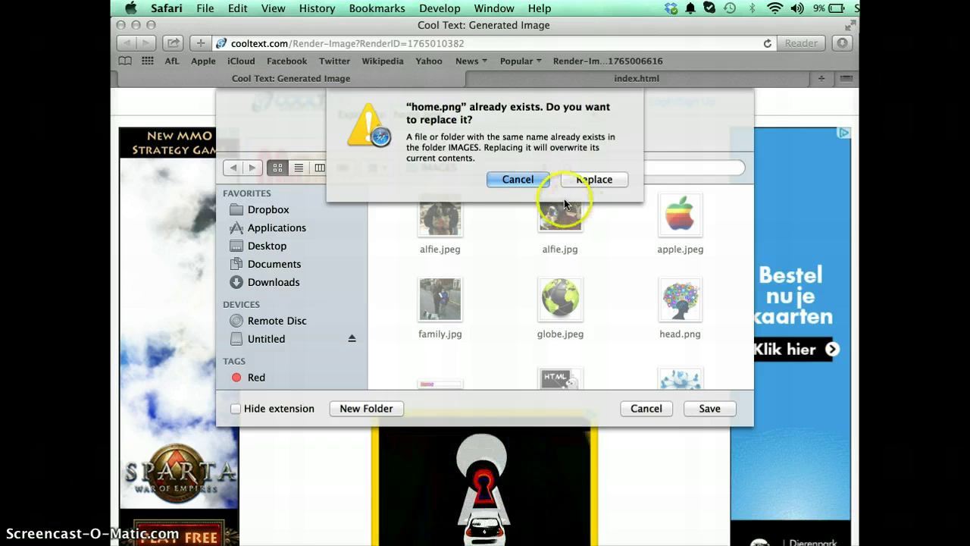
click(594, 180)
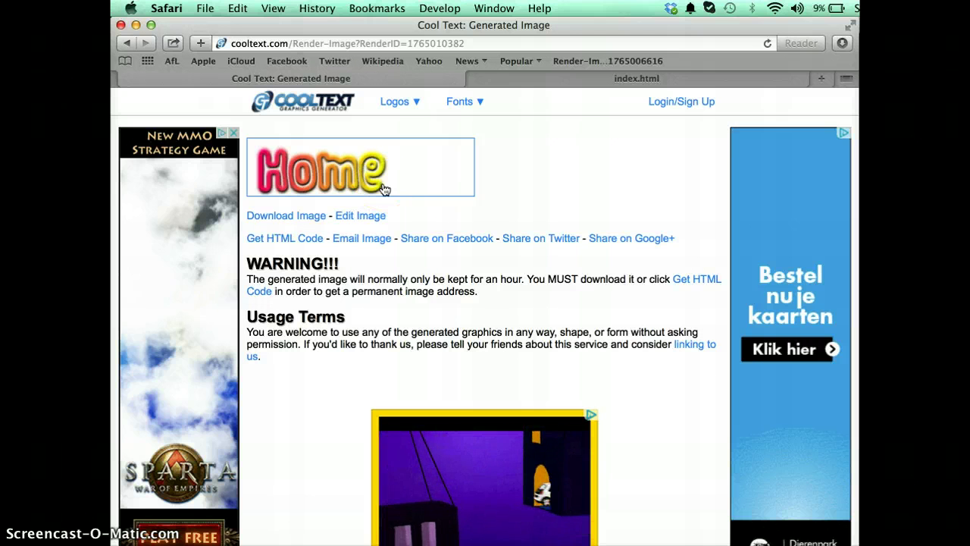
- Reload the index.html tab so the new Home logo appears under the welcome heading
click(619, 80)
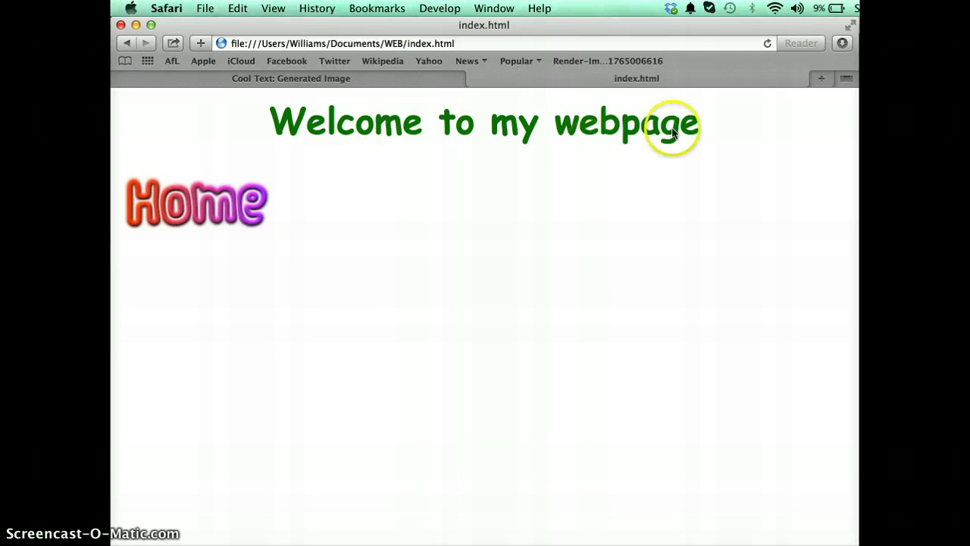
click(767, 45)
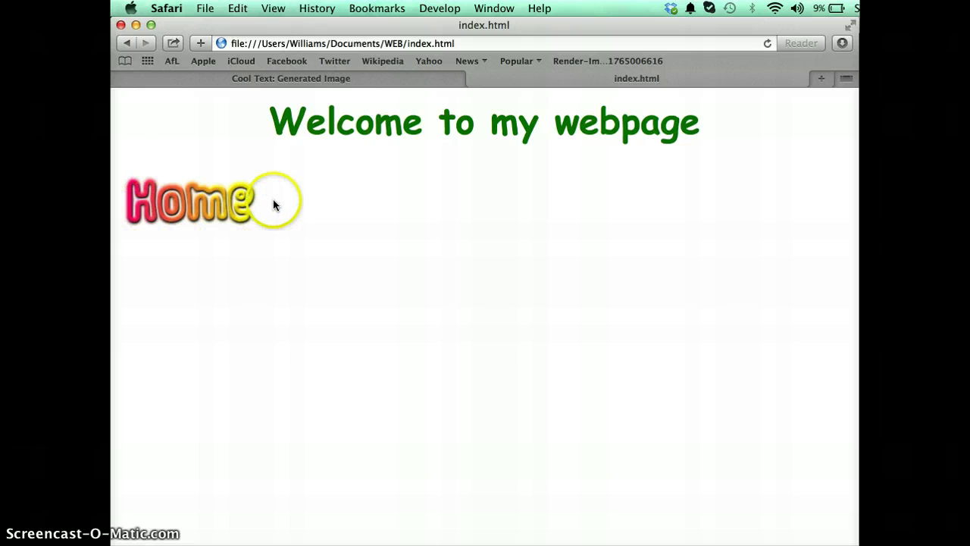
- In style.css, change the body background-color from white to blue, then return to Safari
key(super+Tab)
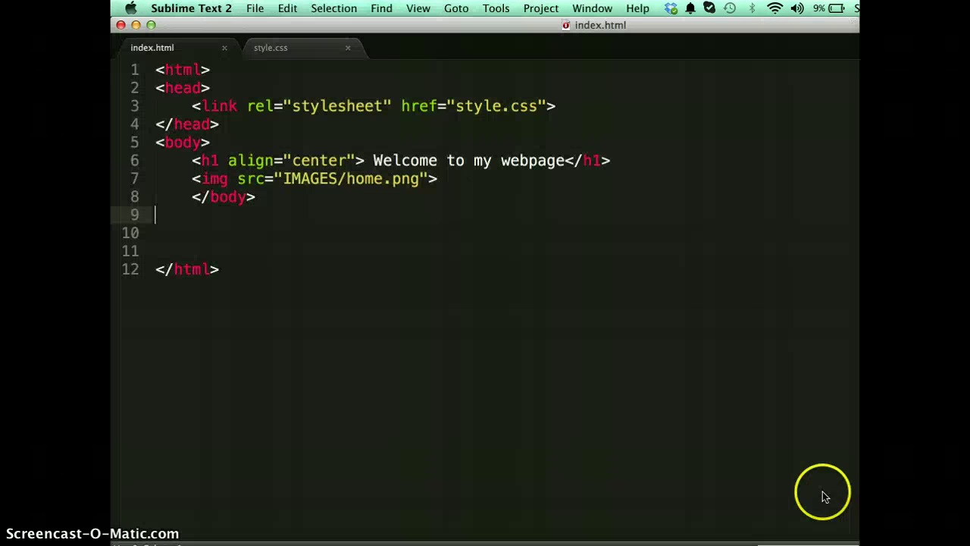
click(300, 54)
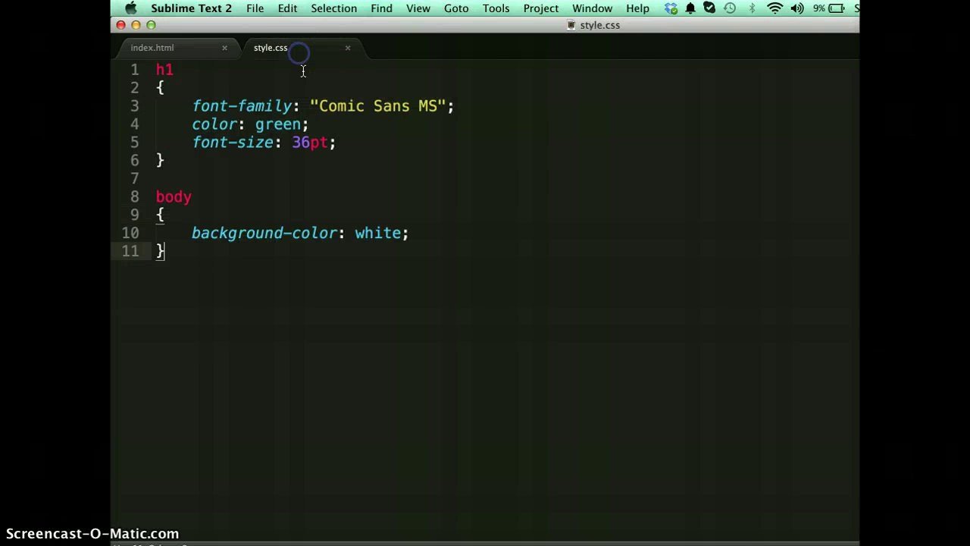
double_click(384, 232)
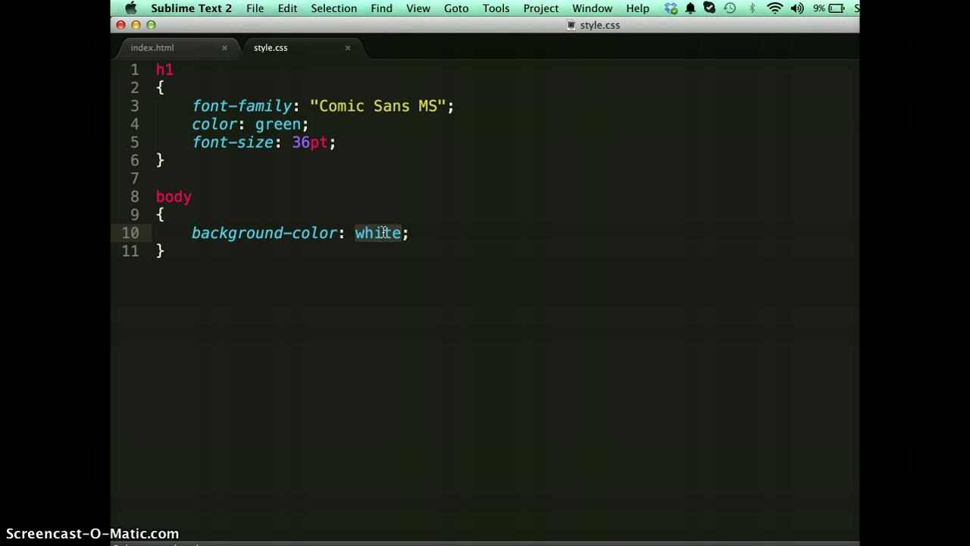
text(blue)
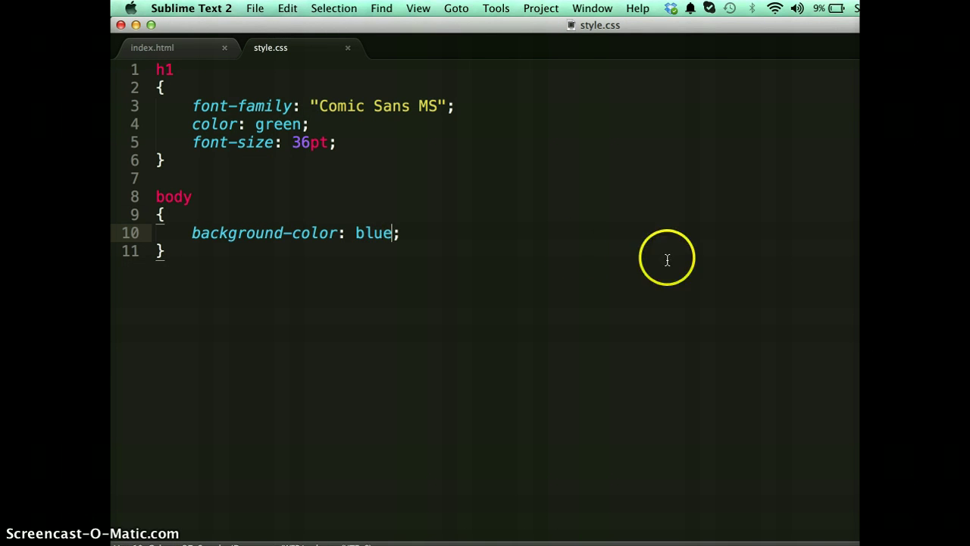
key(super+Tab)
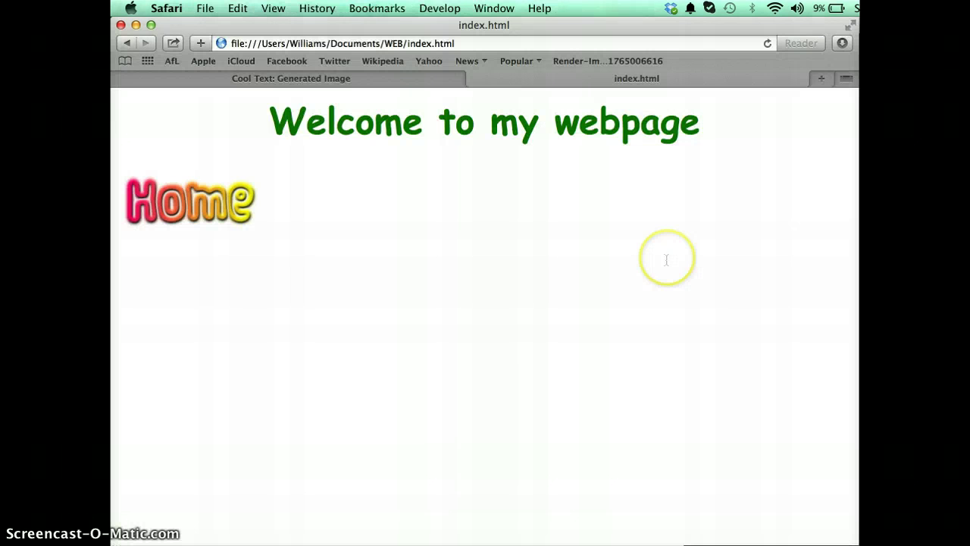
- Reload index.html to show the blue background, then return to the Cool Text Generated Image tab
click(766, 45)
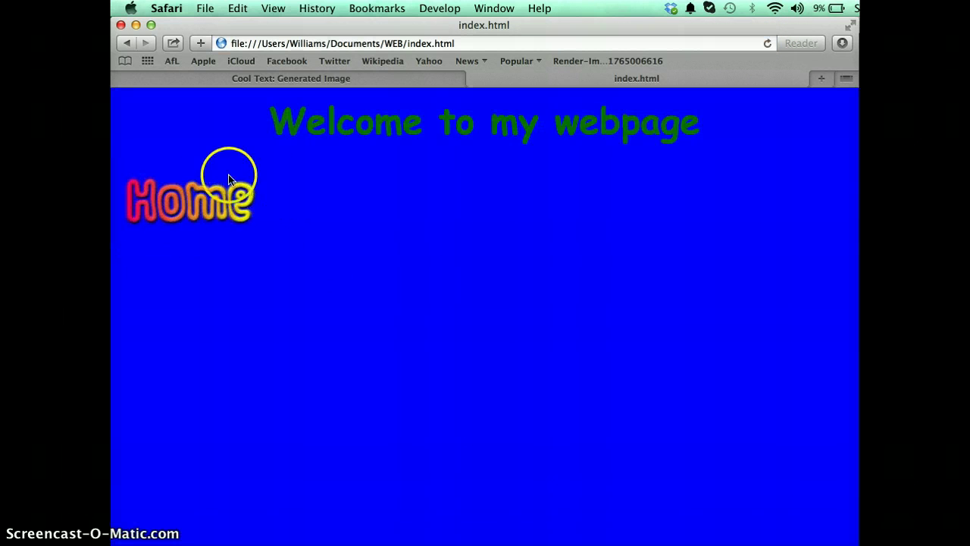
click(311, 78)
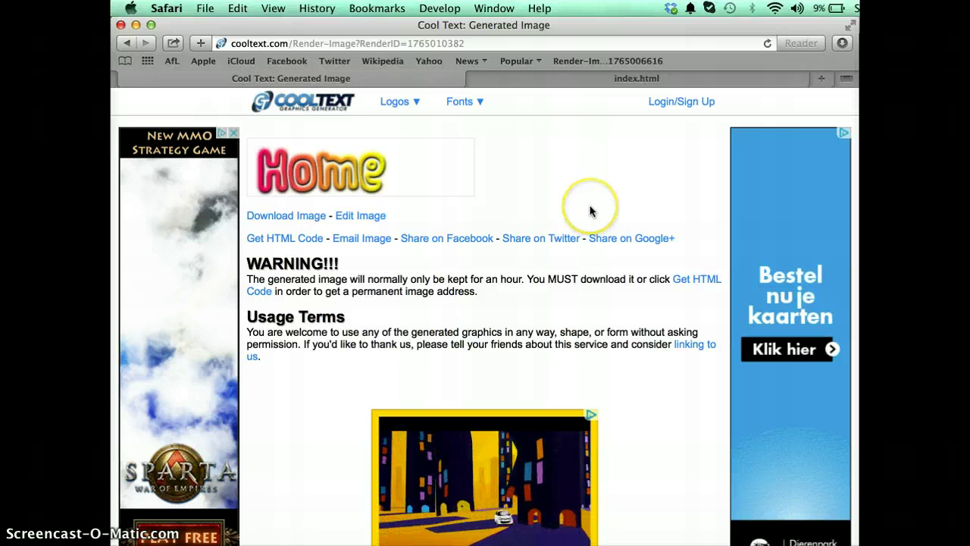
scroll(583, 303, down, 2)
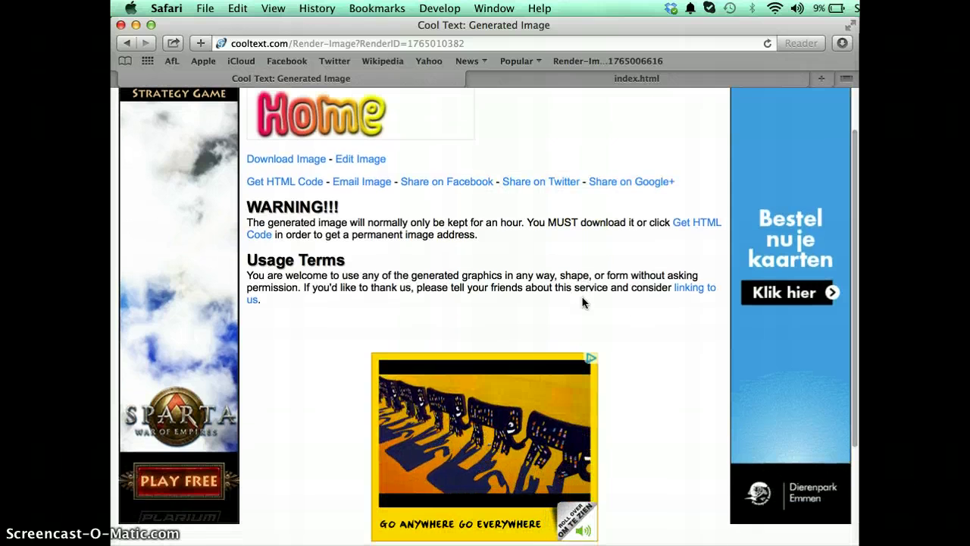
scroll(584, 304, up, 2)
click(501, 214)
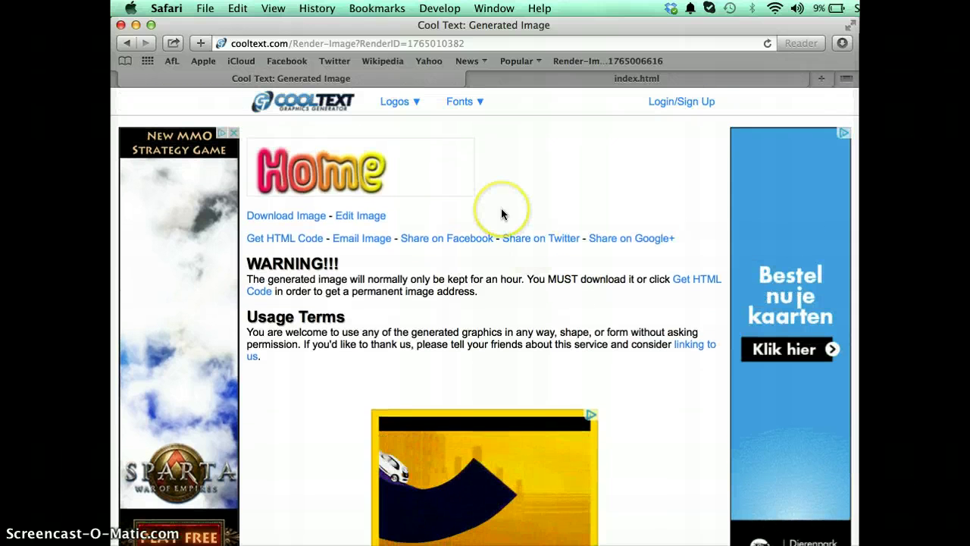